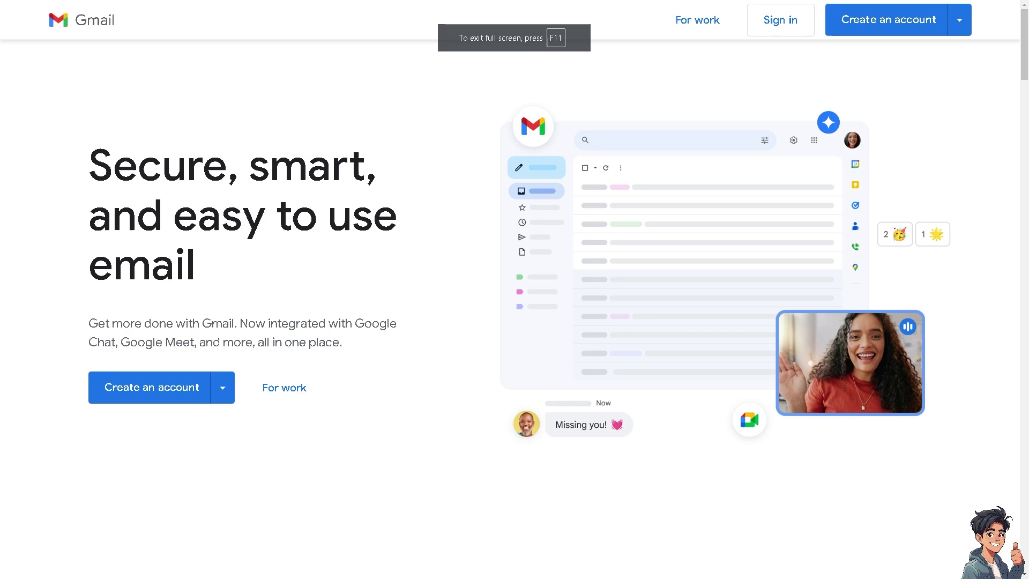
# Choose 'For my personal use' from the Create an account menu to start a new Google account
pyautogui.click(868, 29)
pyautogui.click(869, 29)
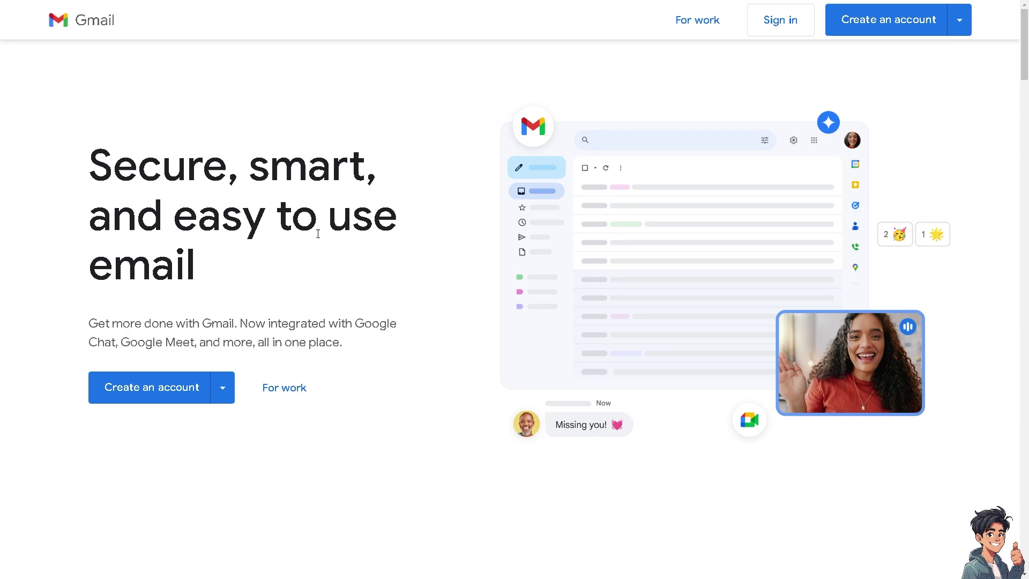
pyautogui.click(223, 398)
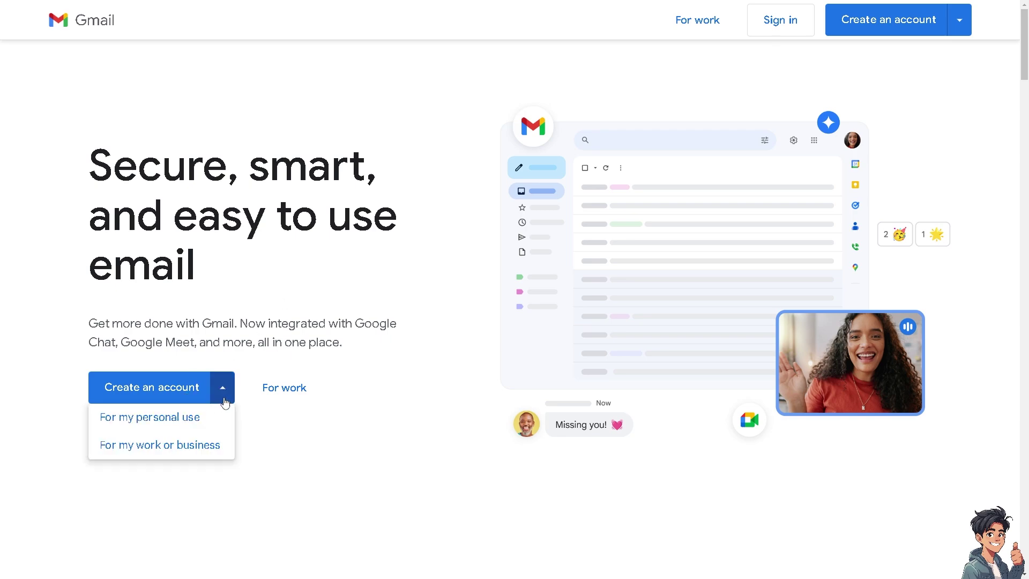
pyautogui.click(187, 418)
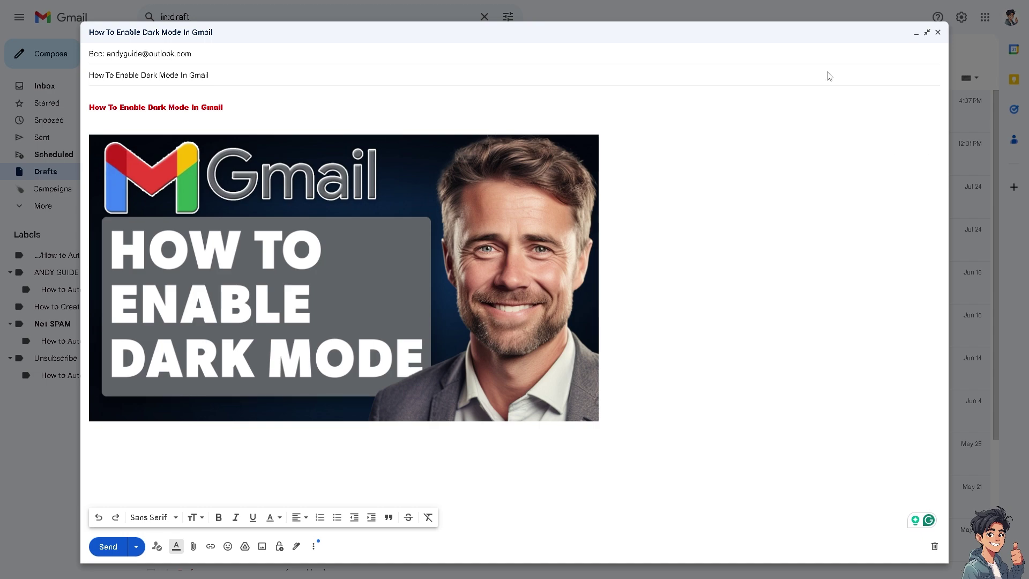
# Pick the plain black Dark tile from Gmail's full theme list and save it
pyautogui.click(916, 34)
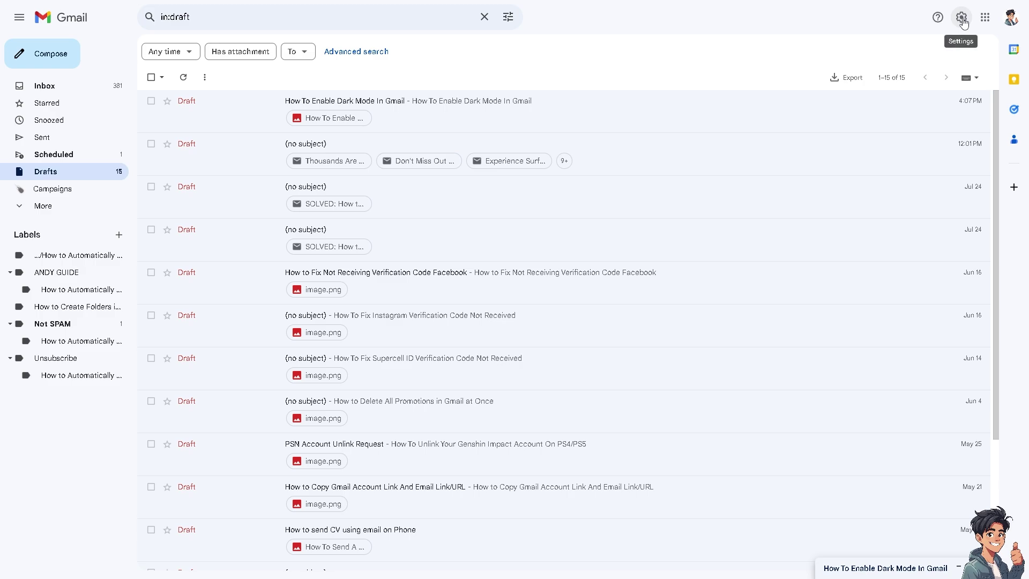
pyautogui.click(961, 17)
pyautogui.scroll(-1, 860, 448)
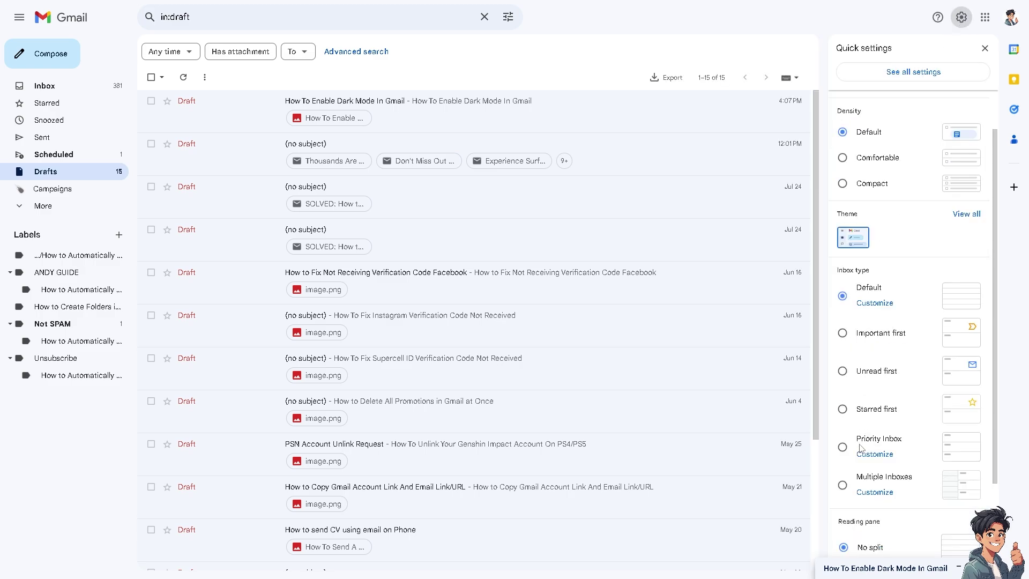
pyautogui.click(966, 215)
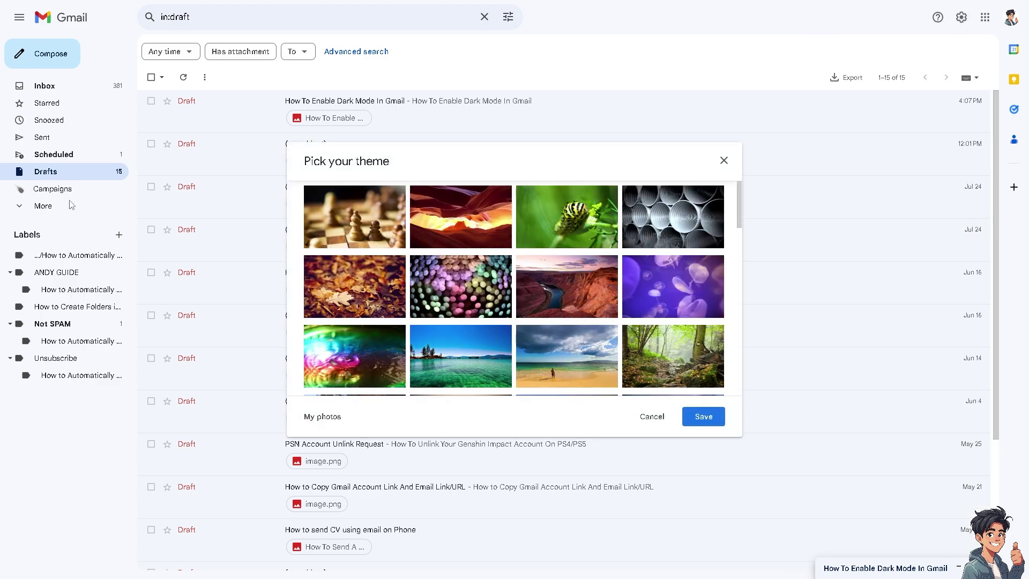
pyautogui.scroll(-2, 486, 346)
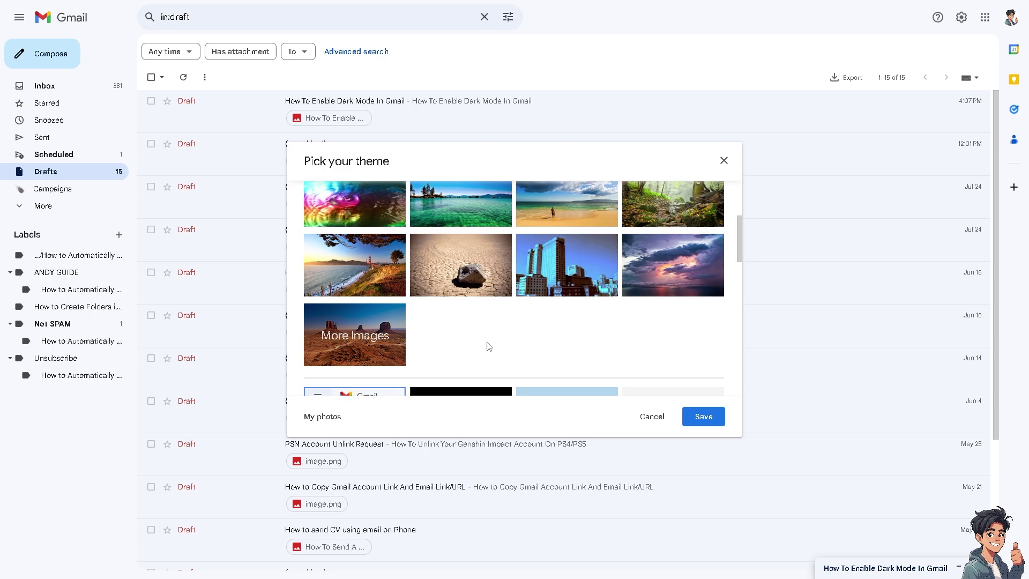
pyautogui.scroll(-1, 486, 345)
pyautogui.scroll(-1, 487, 345)
pyautogui.scroll(-1, 487, 346)
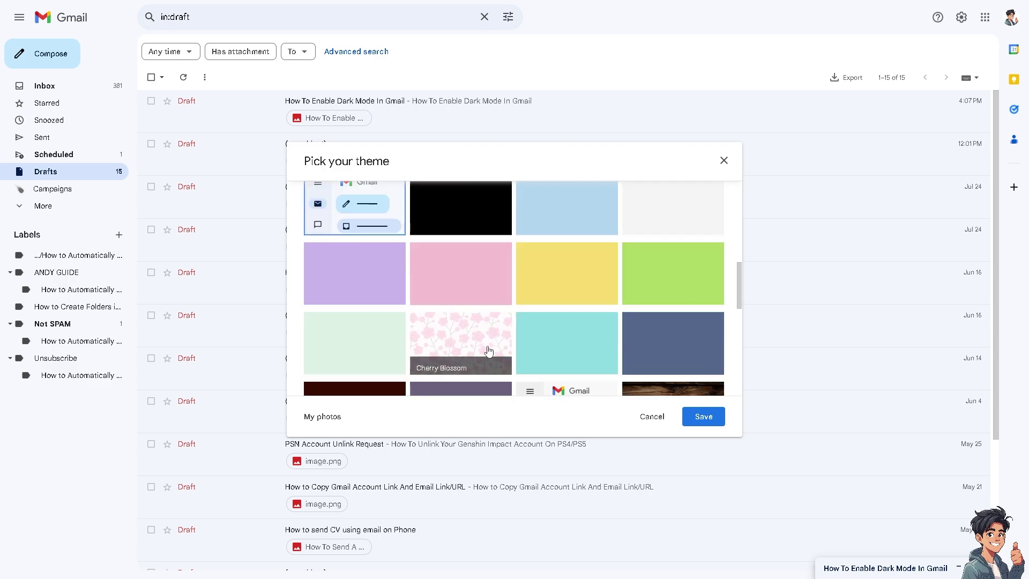
pyautogui.scroll(1, 487, 350)
pyautogui.click(453, 315)
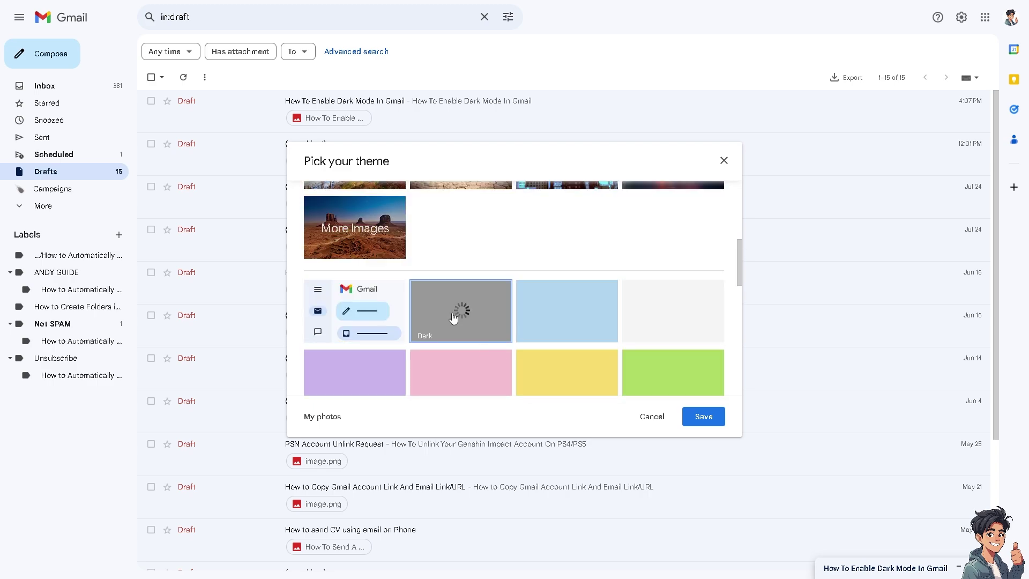
pyautogui.click(705, 418)
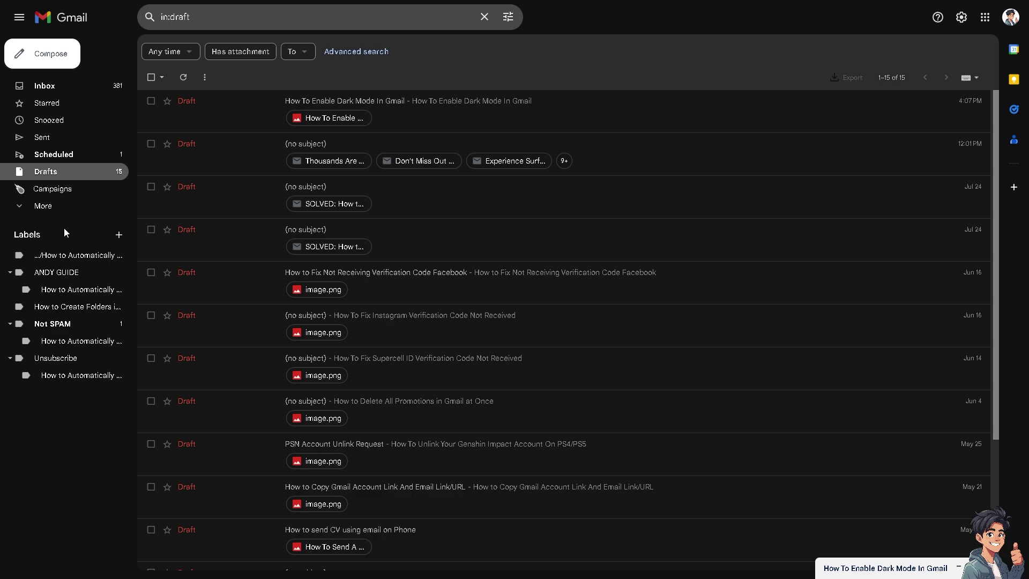
# Show the Spam folder, then expand the 'How To Enable Dark Mode In Gmail' draft to full screen
pyautogui.click(48, 206)
pyautogui.click(44, 274)
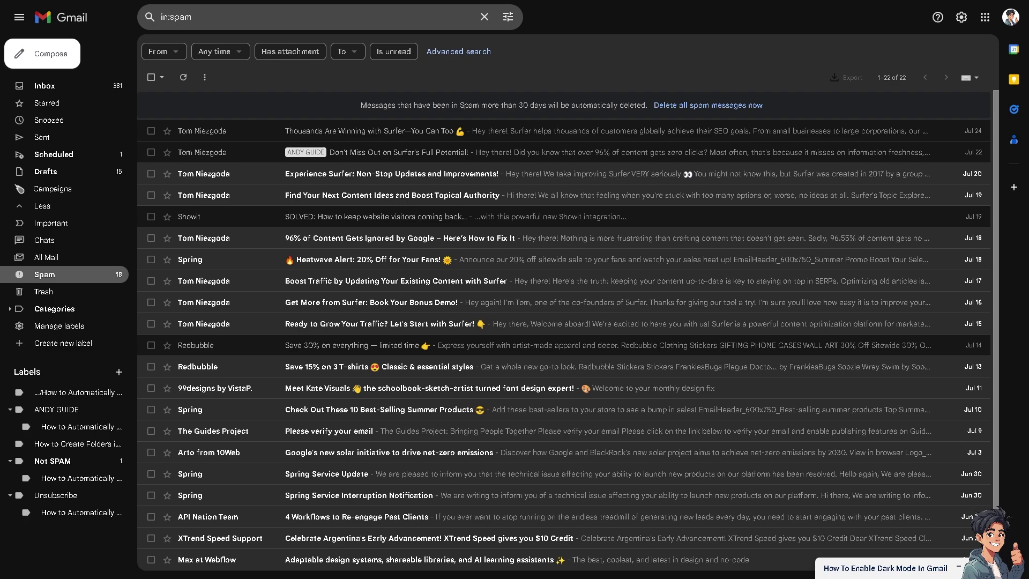
pyautogui.moveTo(563, 517)
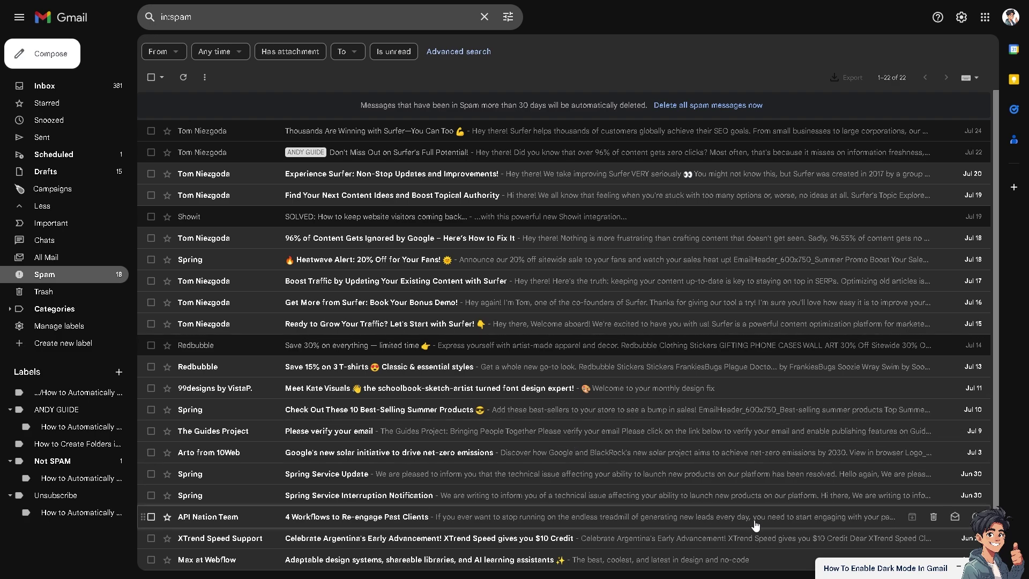
pyautogui.click(885, 568)
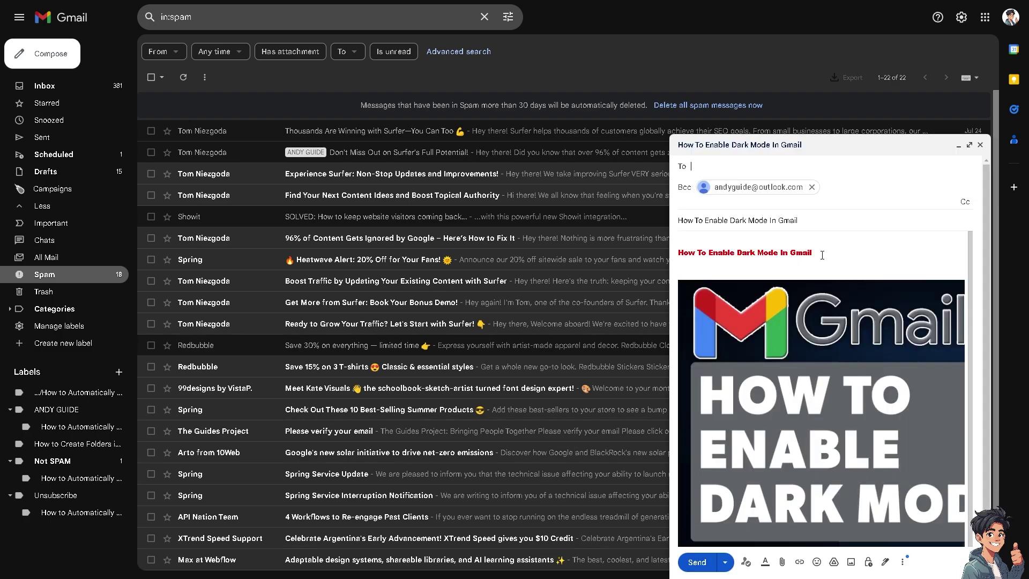
pyautogui.click(969, 145)
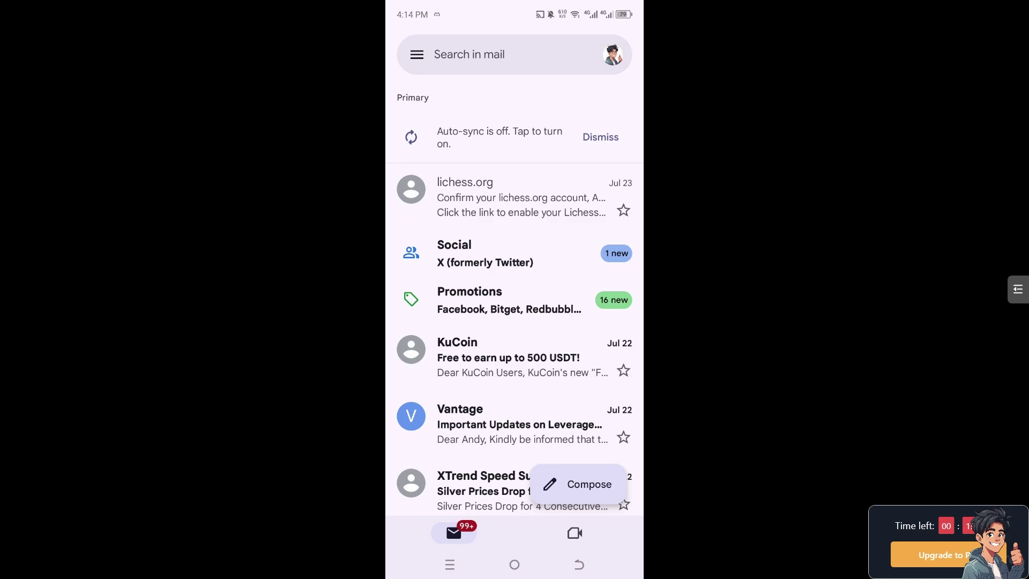
# Reach the app's General settings through the side menu's Settings entry
pyautogui.click(417, 55)
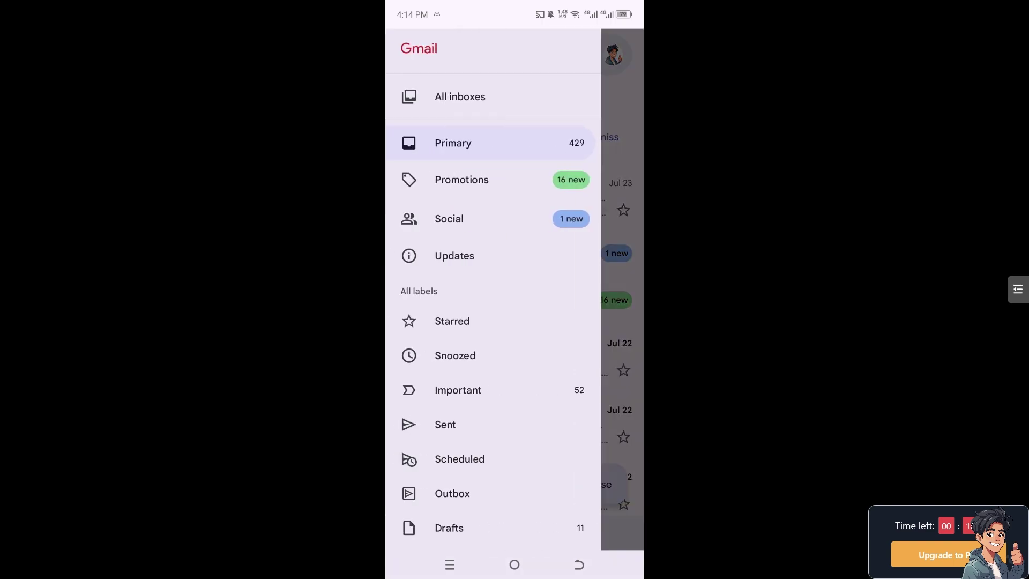
pyautogui.scroll(-5, 495, 289)
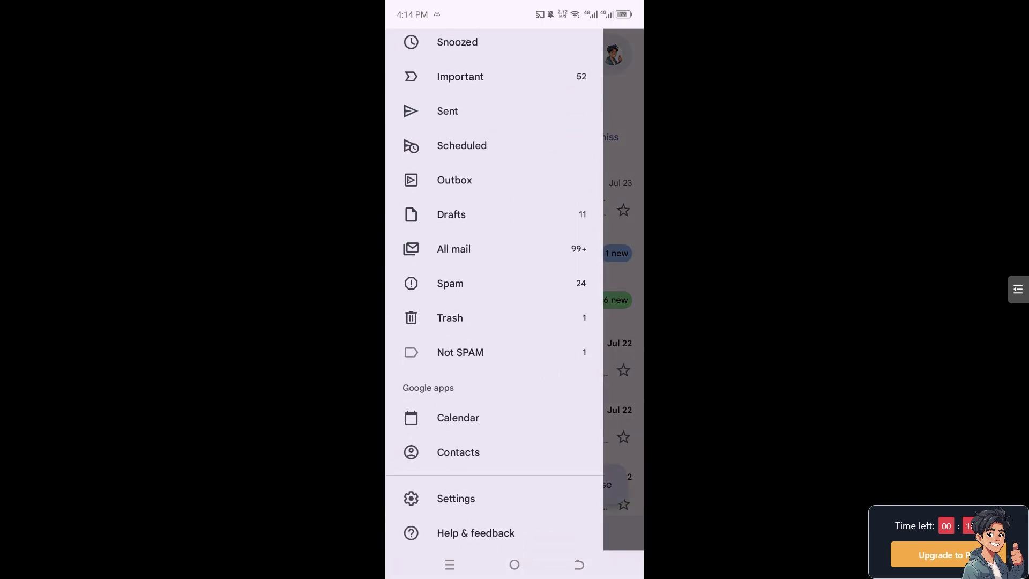
pyautogui.click(456, 498)
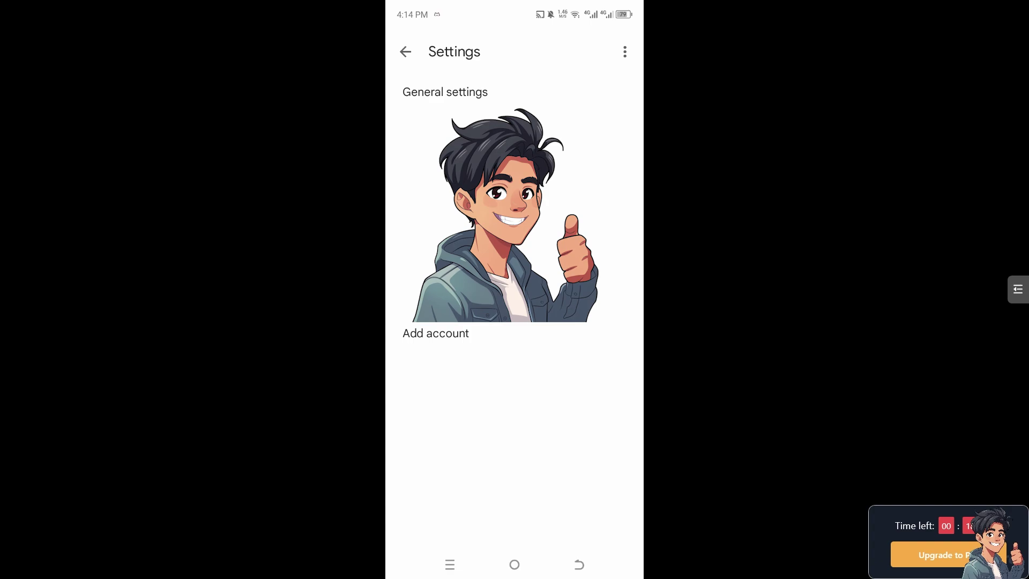
pyautogui.click(406, 51)
pyautogui.click(416, 53)
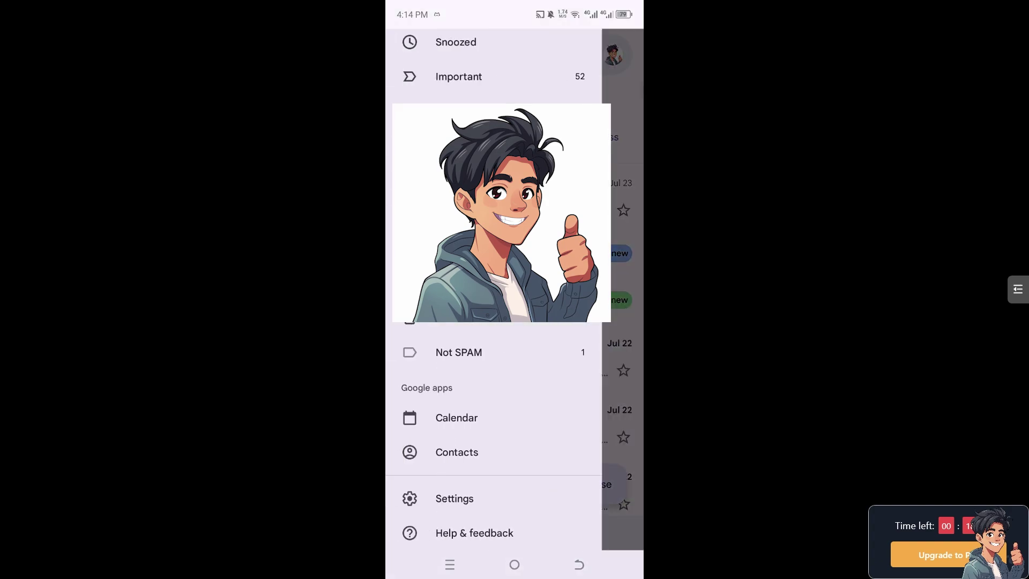
pyautogui.click(456, 499)
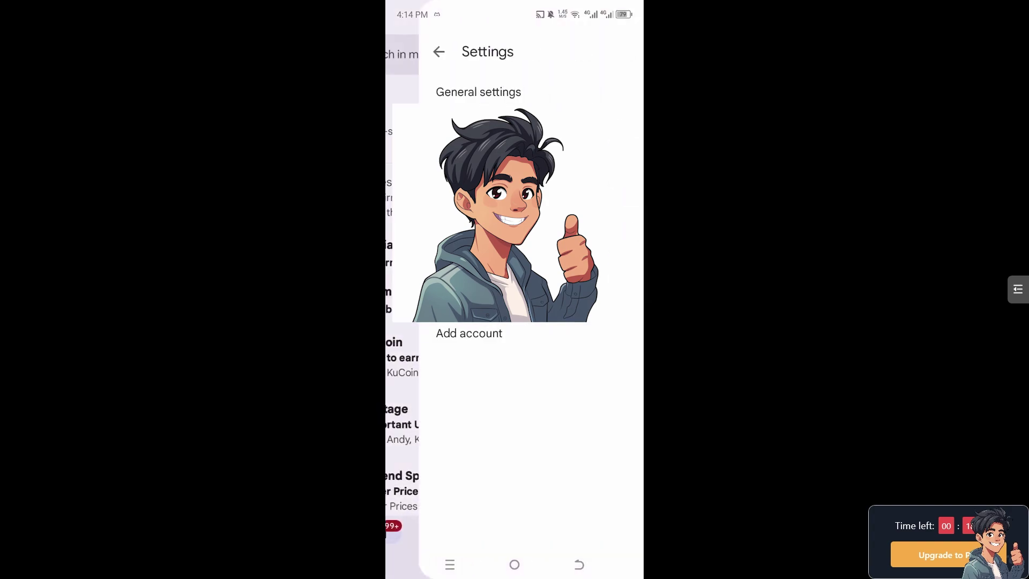
pyautogui.click(445, 92)
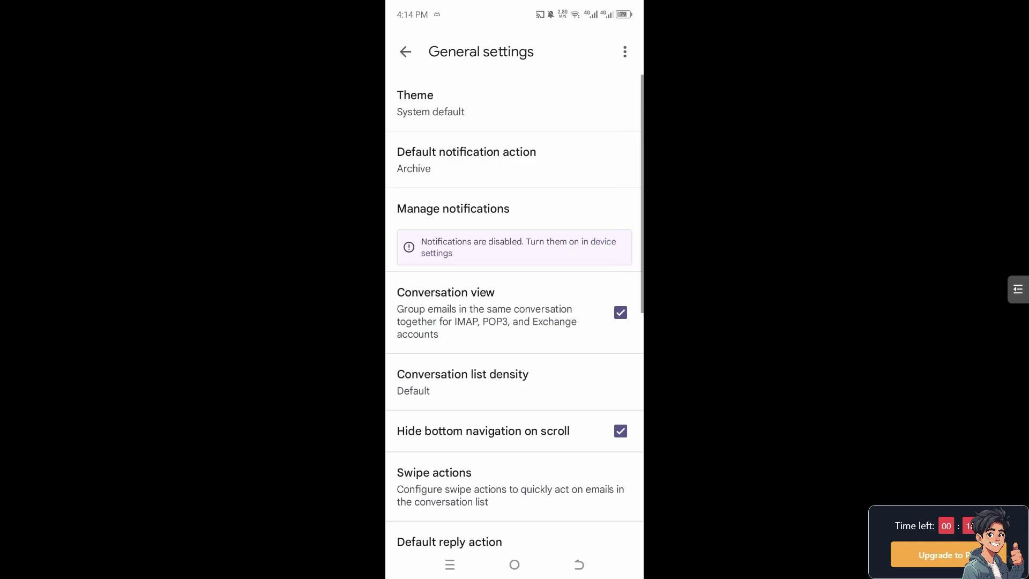
# Change the app Theme from System default to Dark
pyautogui.click(430, 103)
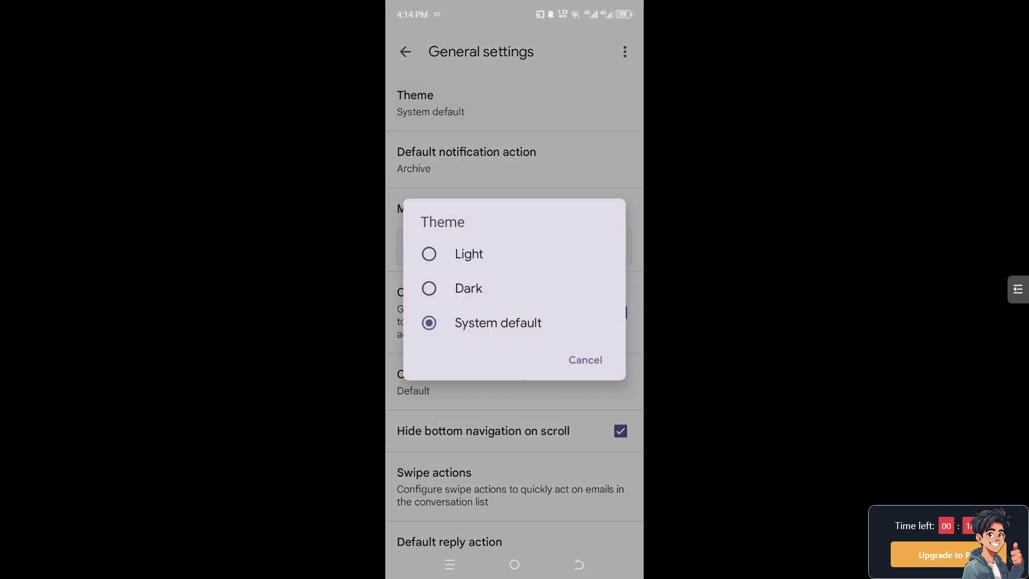
pyautogui.click(468, 288)
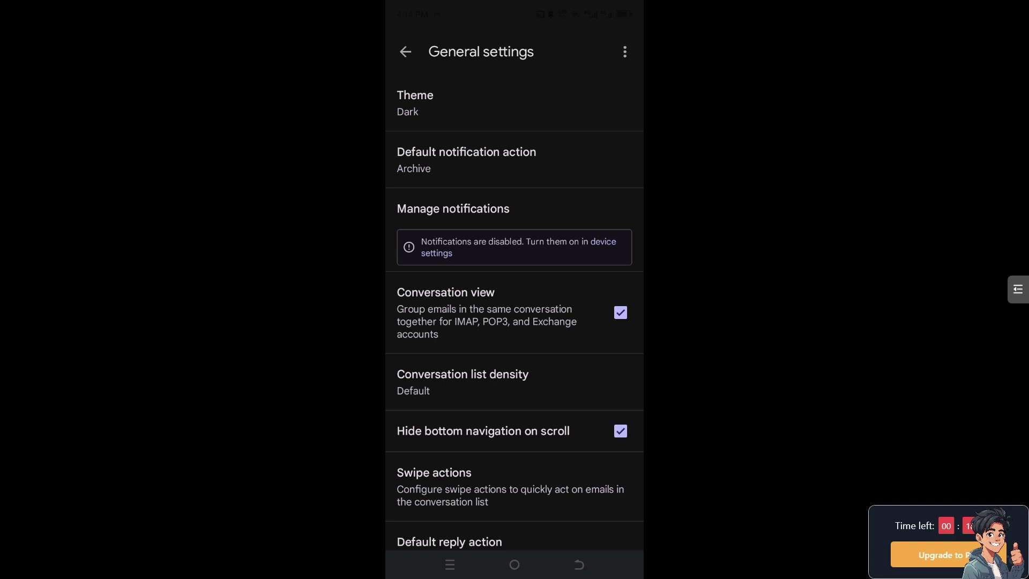
# Back out of General settings to the Primary inbox, now shown dark
pyautogui.press('Escape')
pyautogui.press('Escape')
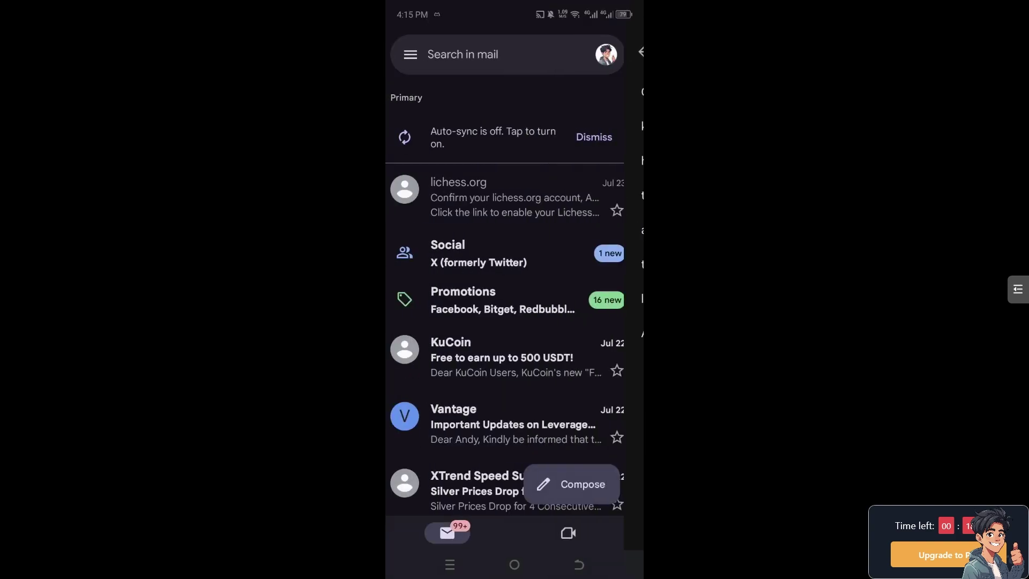